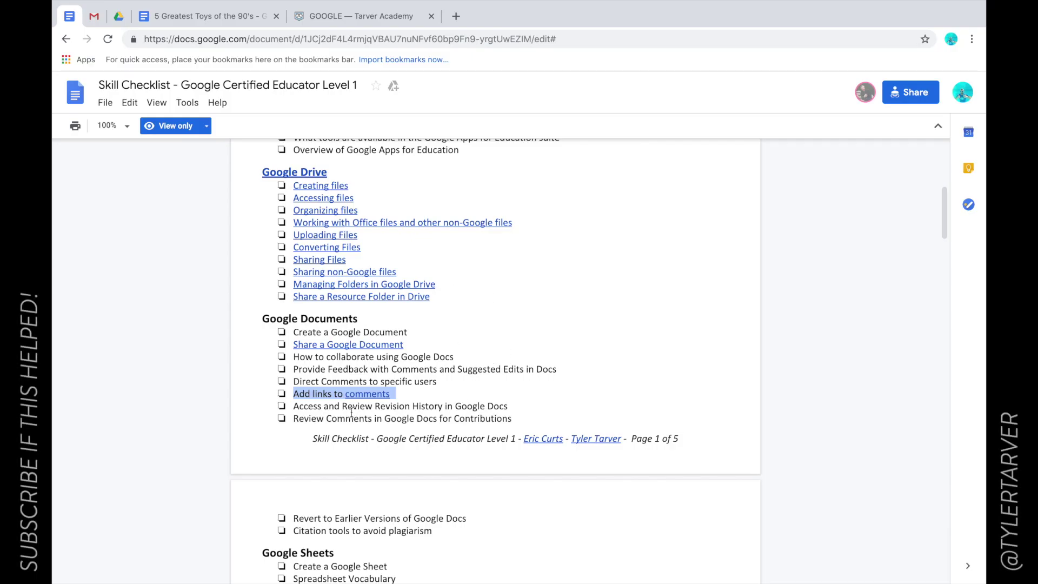
- Leave the Skill Checklist and bring up the '5 Greatest Toys of the 90's' document
scroll(296, 406, "down", 1)
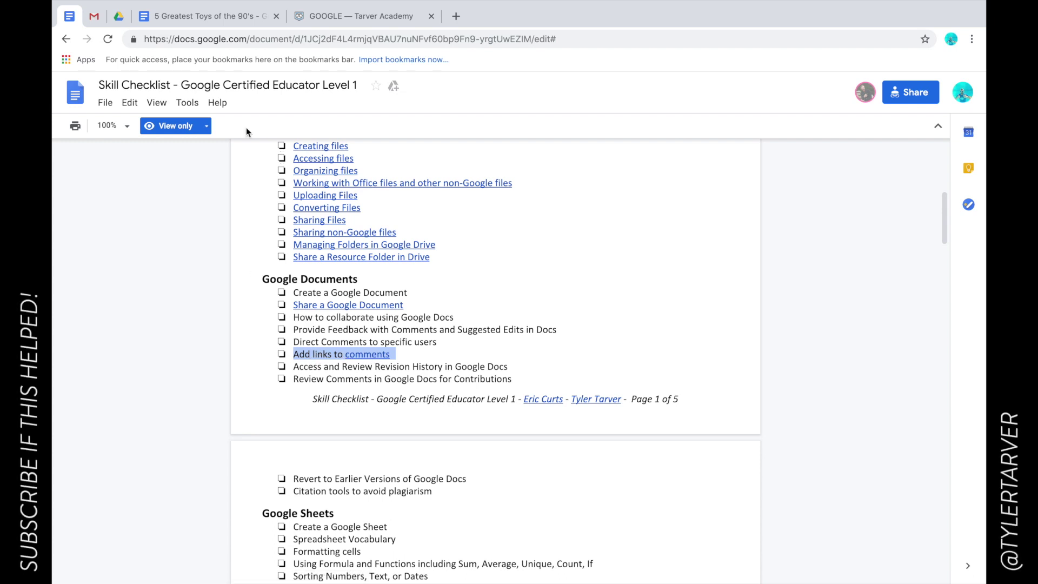
left_click(218, 22)
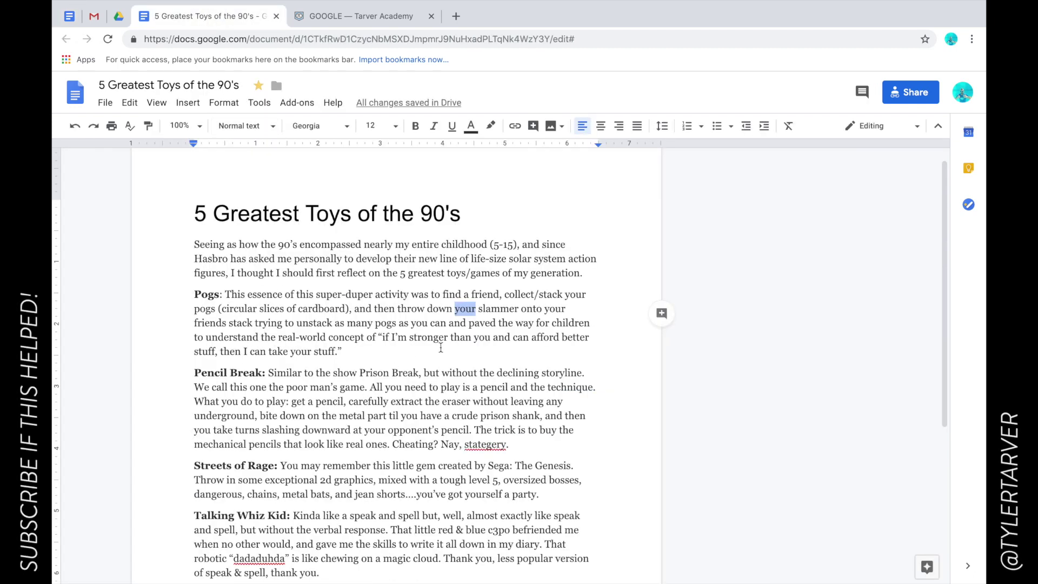
- After one discarded attempt, post a 'TarverAcademy.com' comment on the entire Pogs paragraph
triple_click(453, 327)
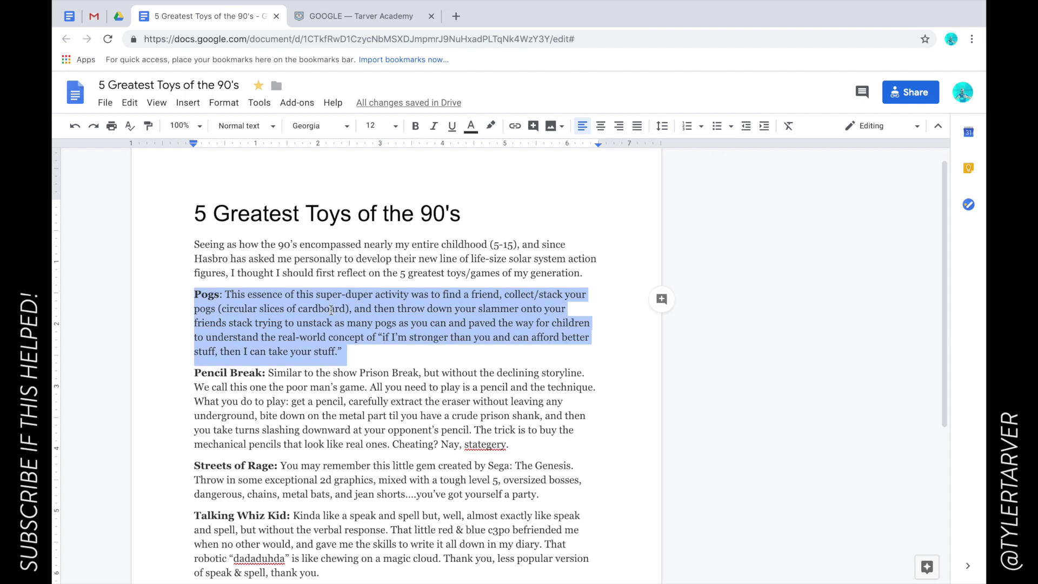
left_click(663, 303)
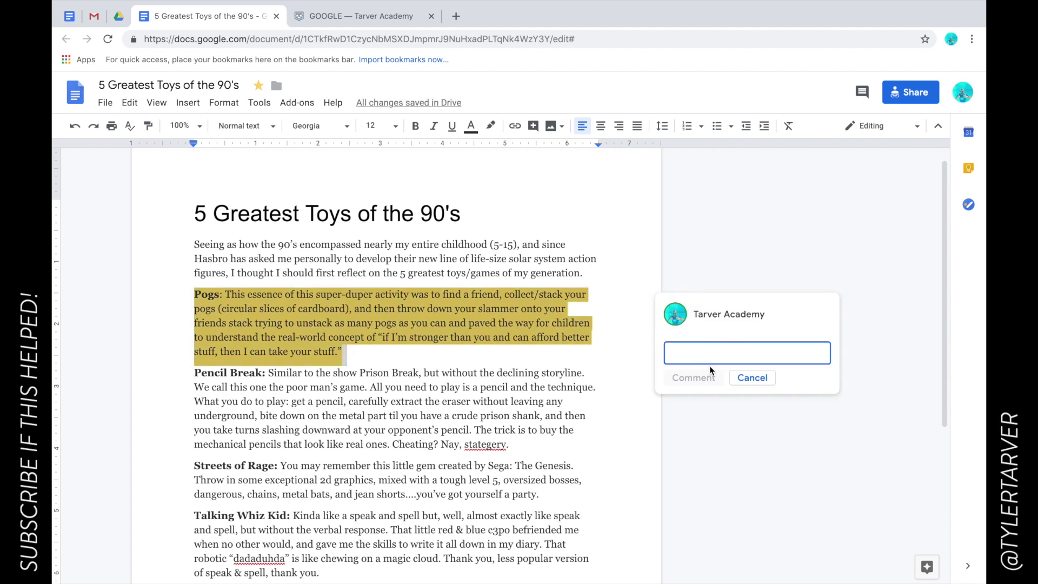
left_click(527, 373)
triple_click(485, 294)
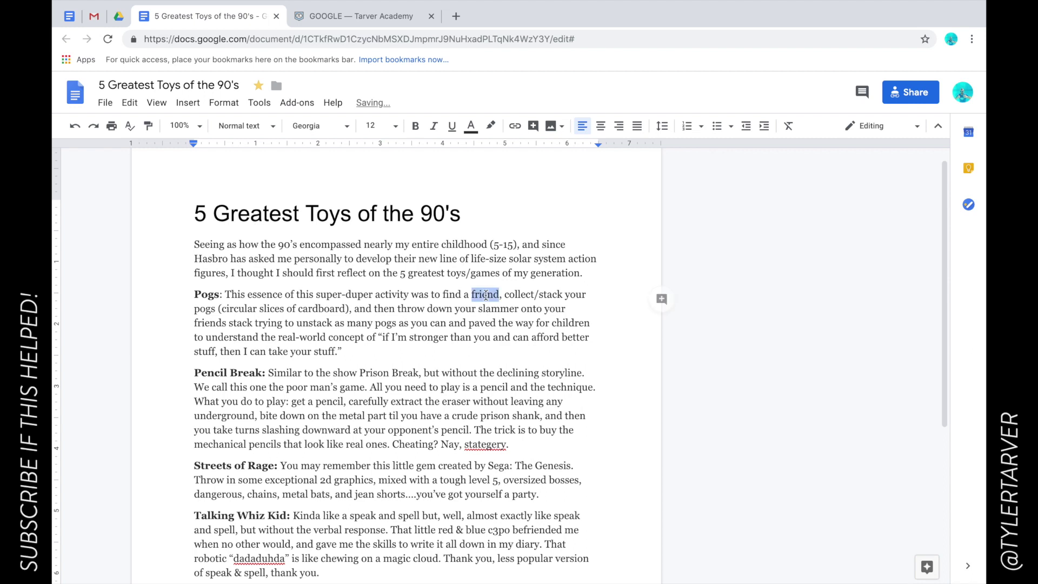
double_click(486, 294)
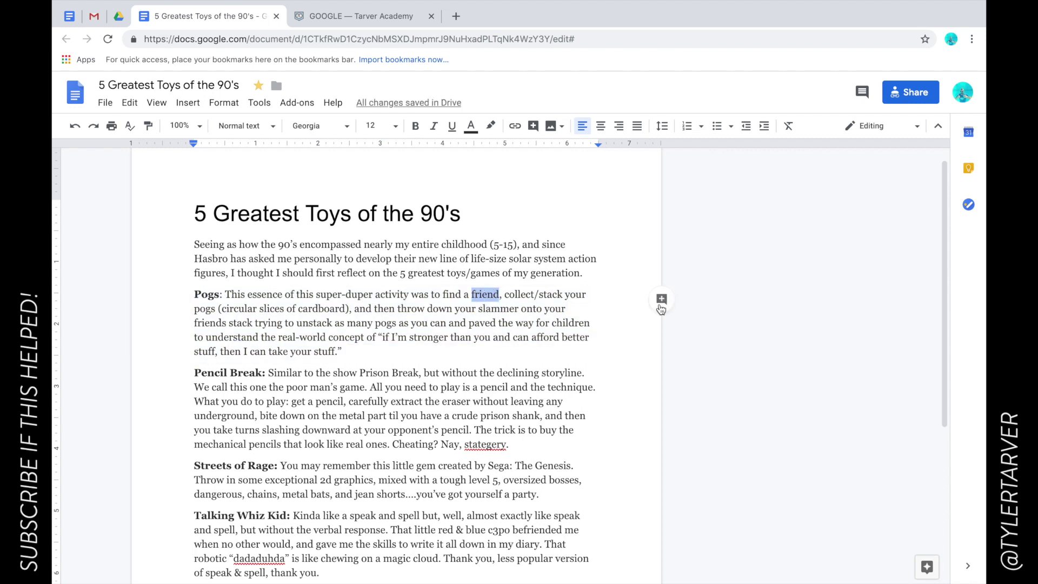
left_click(540, 338)
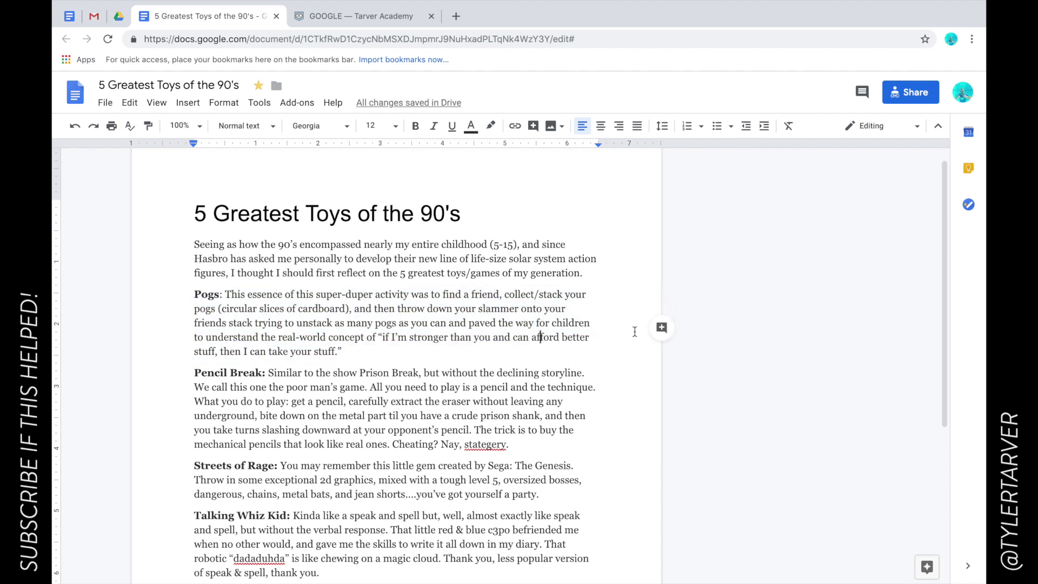
left_click(661, 316)
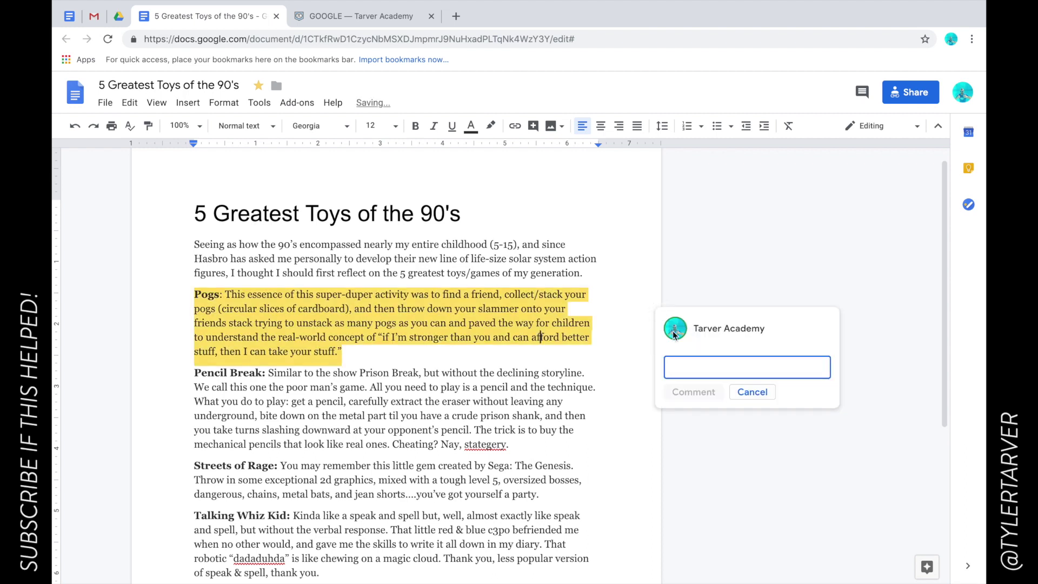
type("TarverAc")
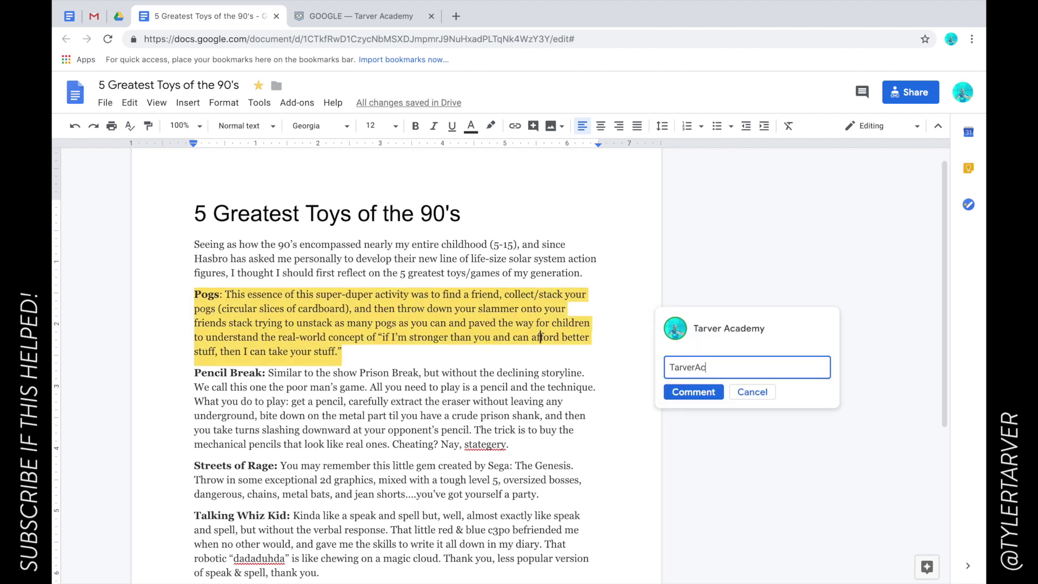
type("ademy.com")
left_click(691, 395)
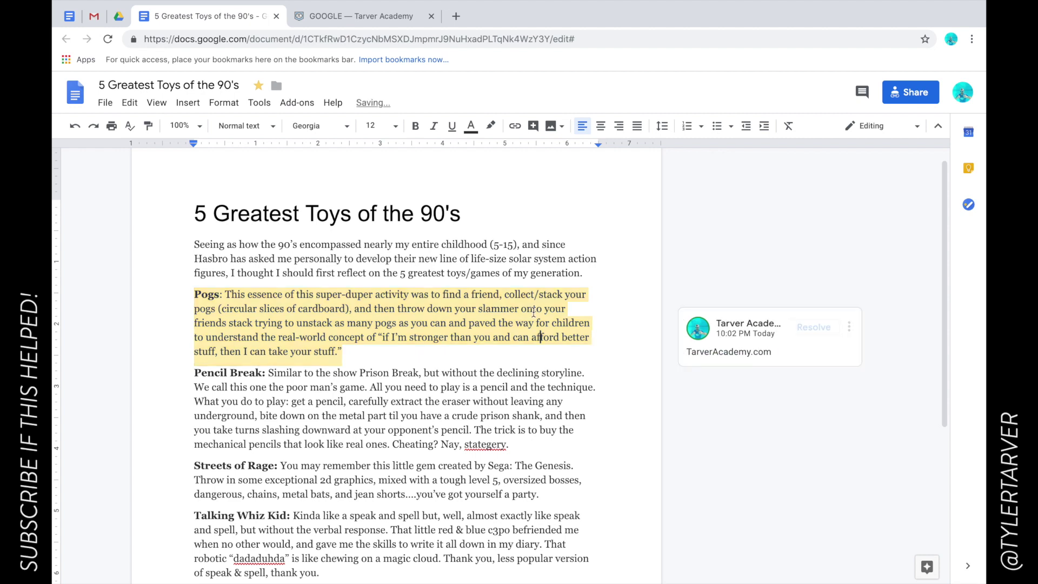
left_click(681, 354)
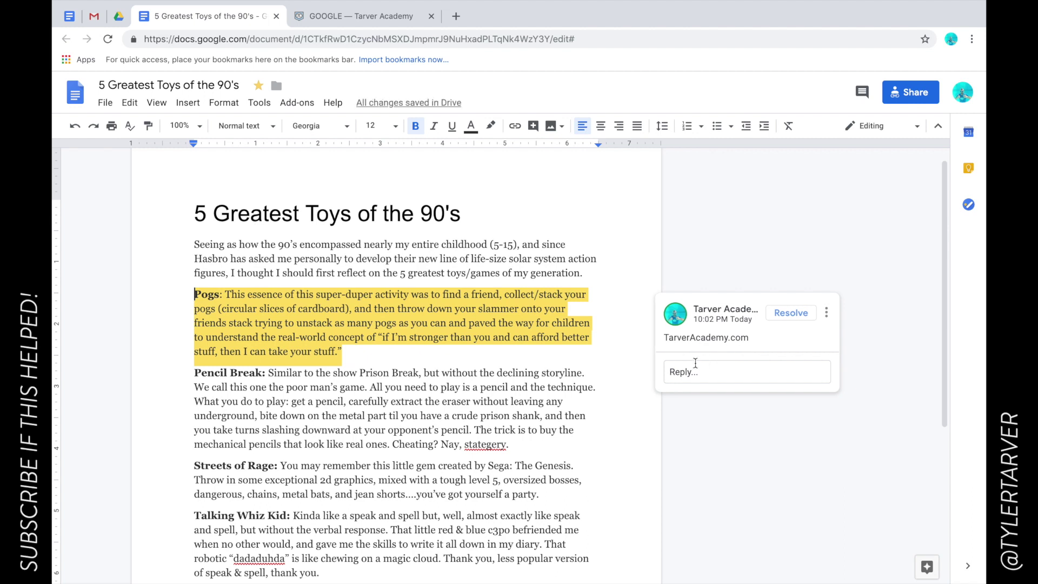
left_click(689, 371)
type("w")
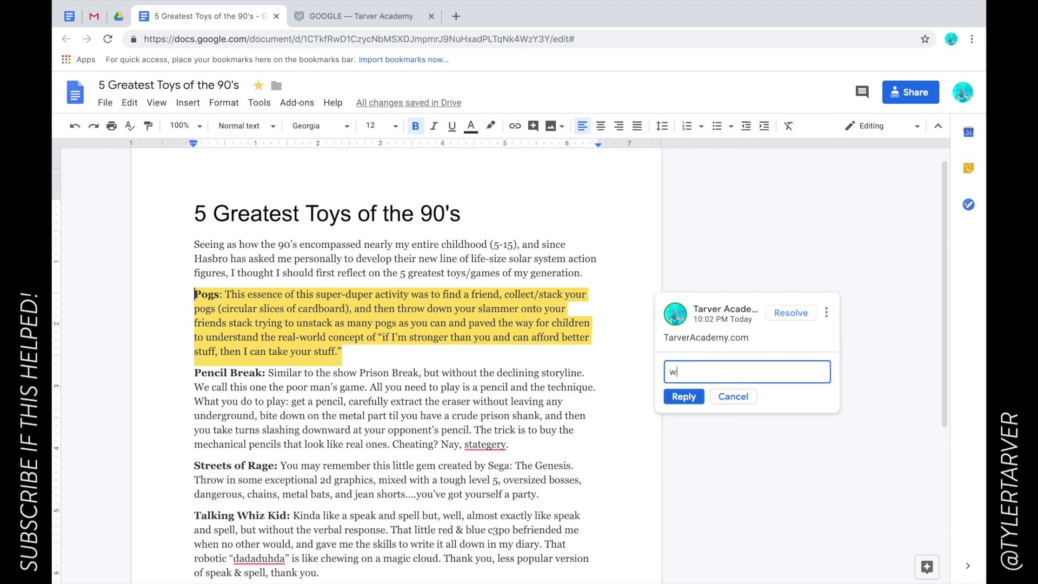
type("ww.tarveracdae")
type("emy.com")
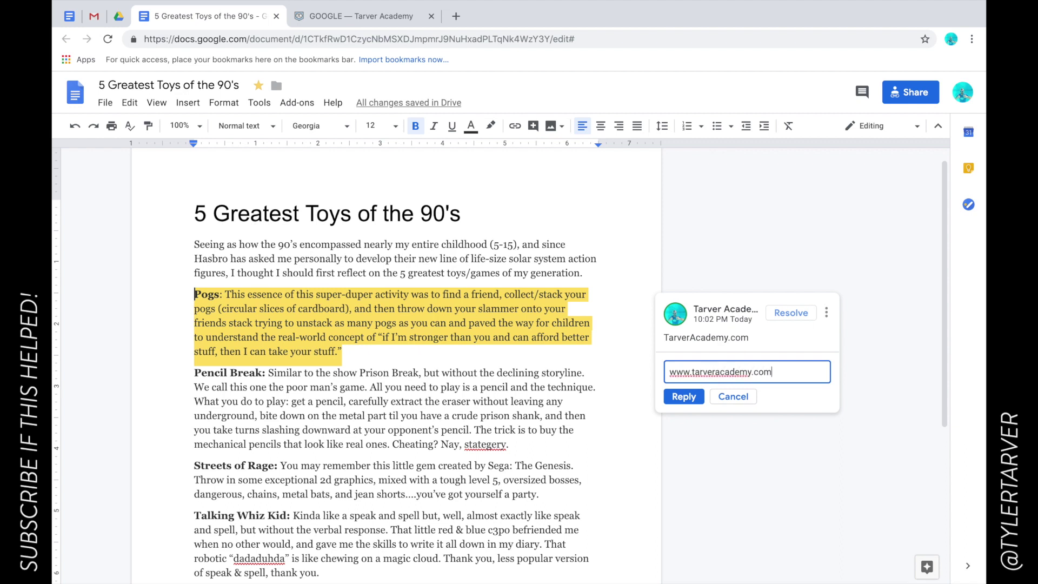
left_click(682, 398)
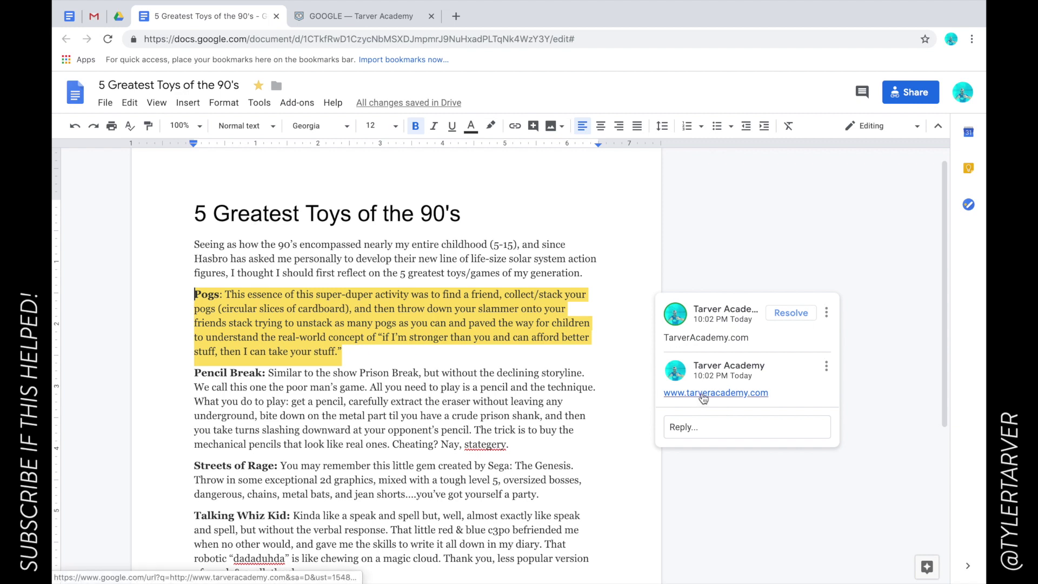
left_click(704, 394)
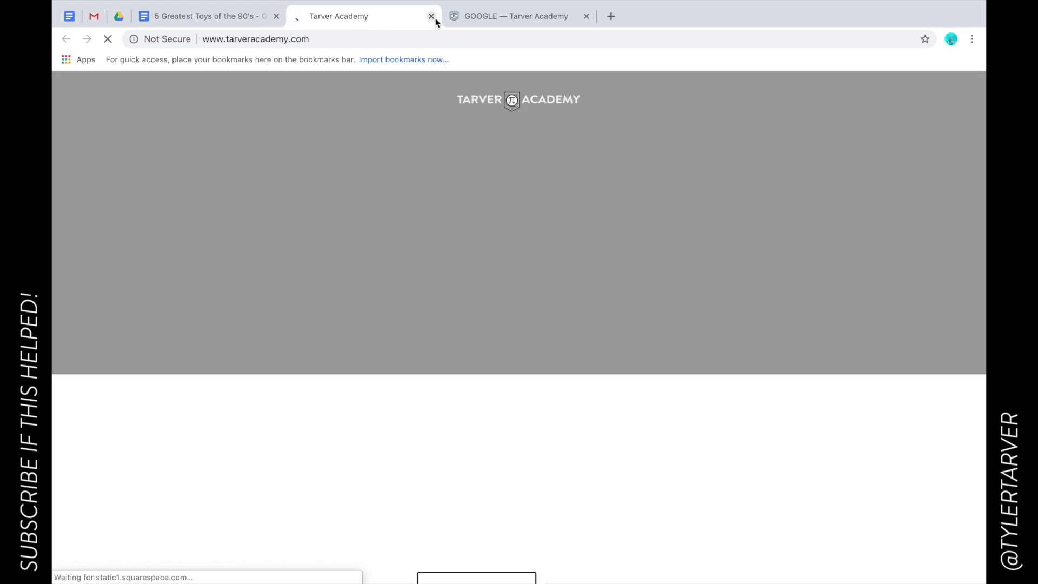
- Close the opened site tab and select the GOOGLE — Tarver Academy page's full web address
left_click(432, 17)
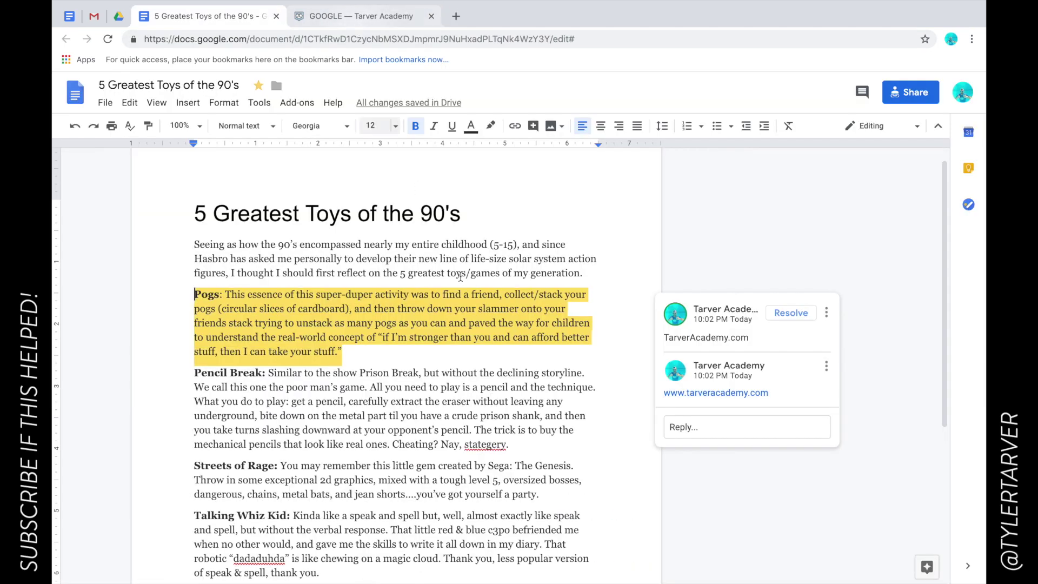
left_click(519, 404)
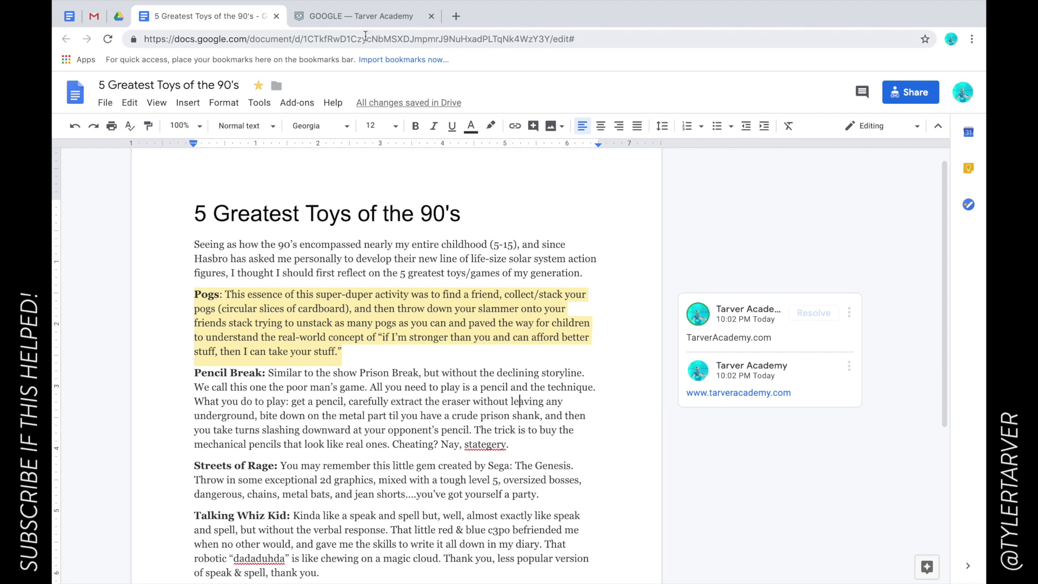
left_click(359, 14)
scroll(529, 355, "down", 3)
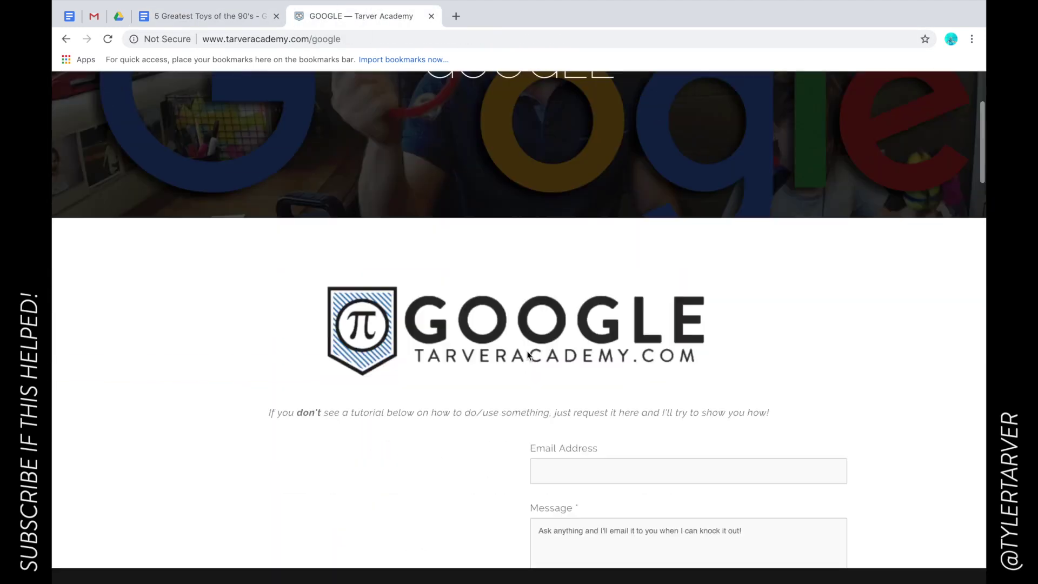
scroll(529, 355, "down", 15)
scroll(529, 357, "up", 20)
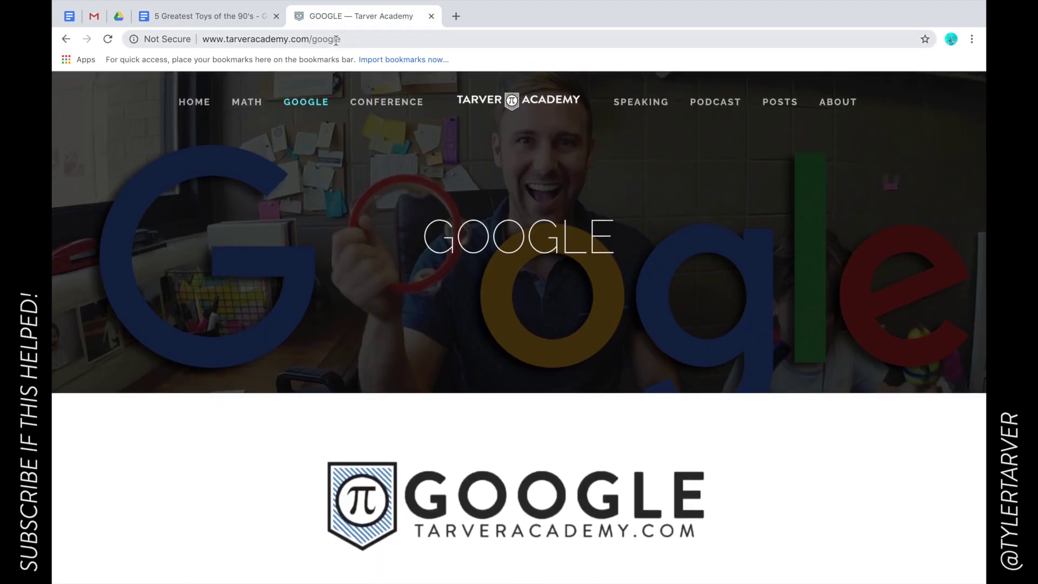
left_click(336, 40)
key("ctrl+c")
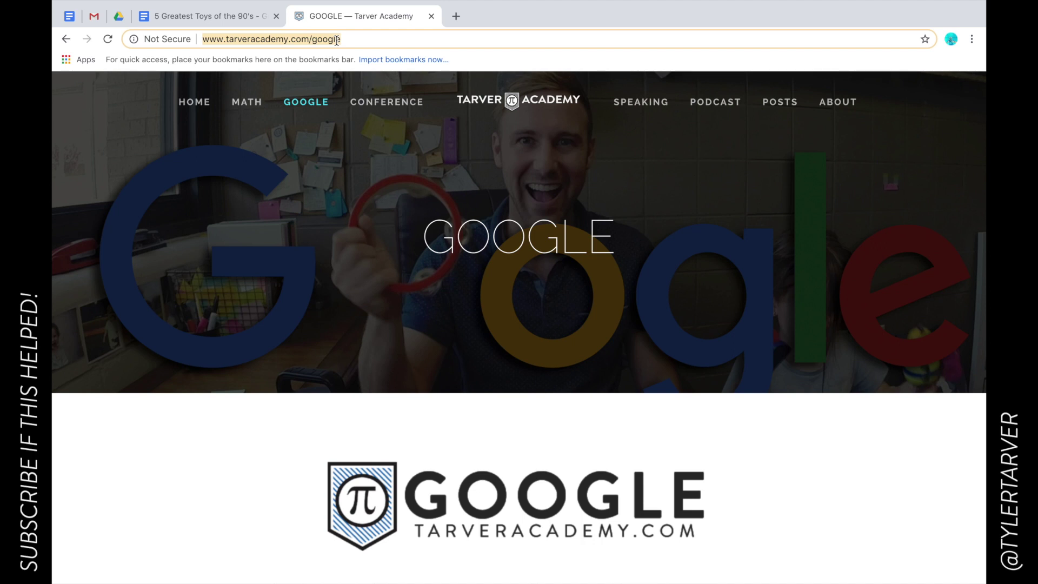
left_click(231, 16)
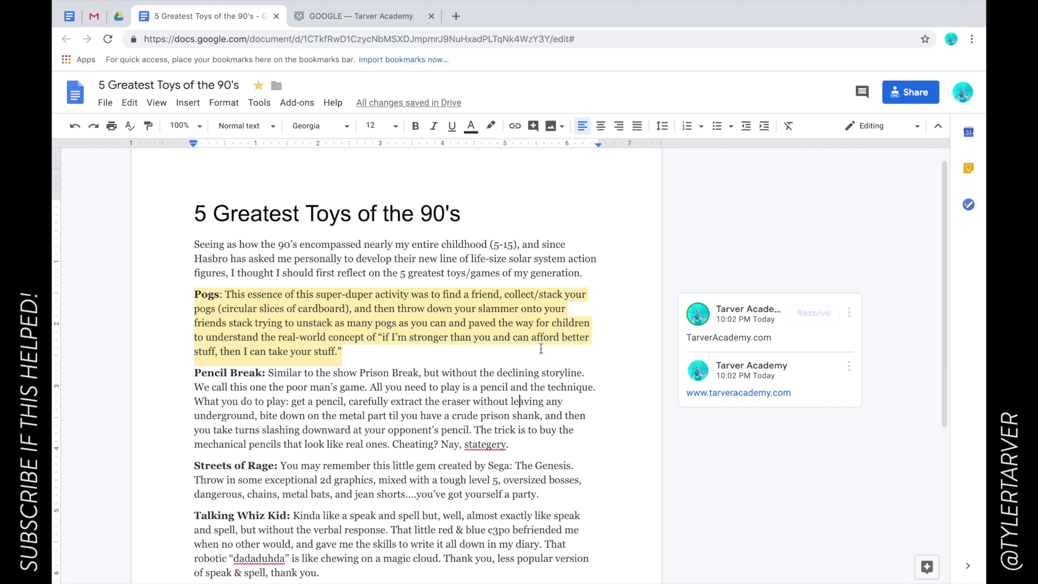
left_click(504, 460)
double_click(496, 466)
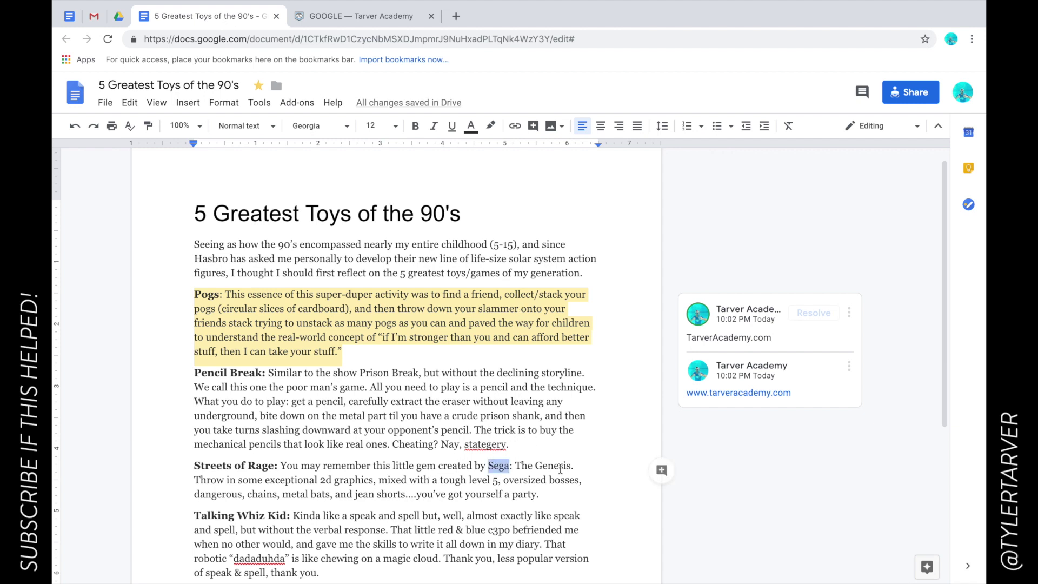
left_click(662, 471)
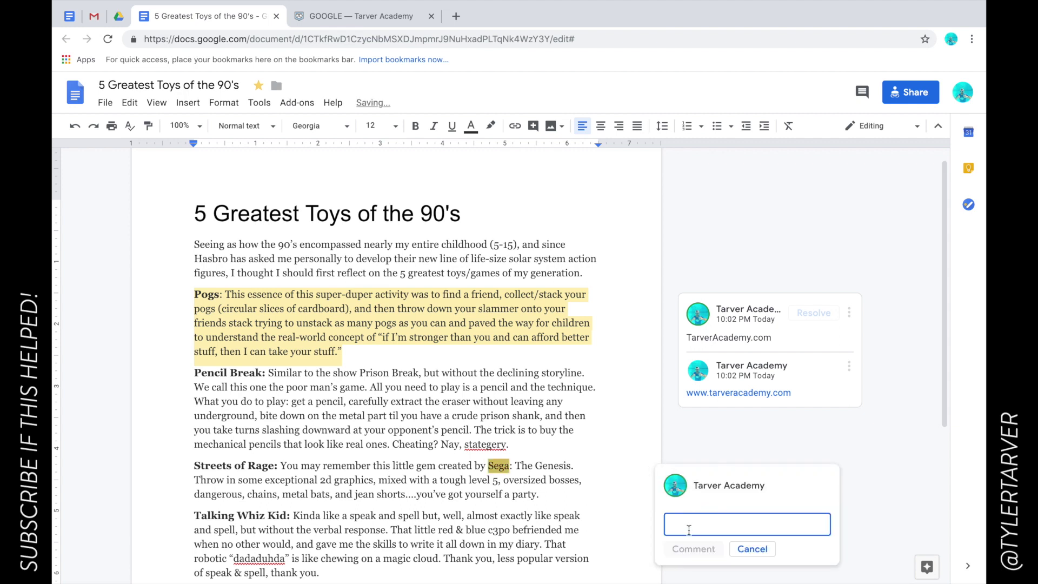
key("ctrl+v")
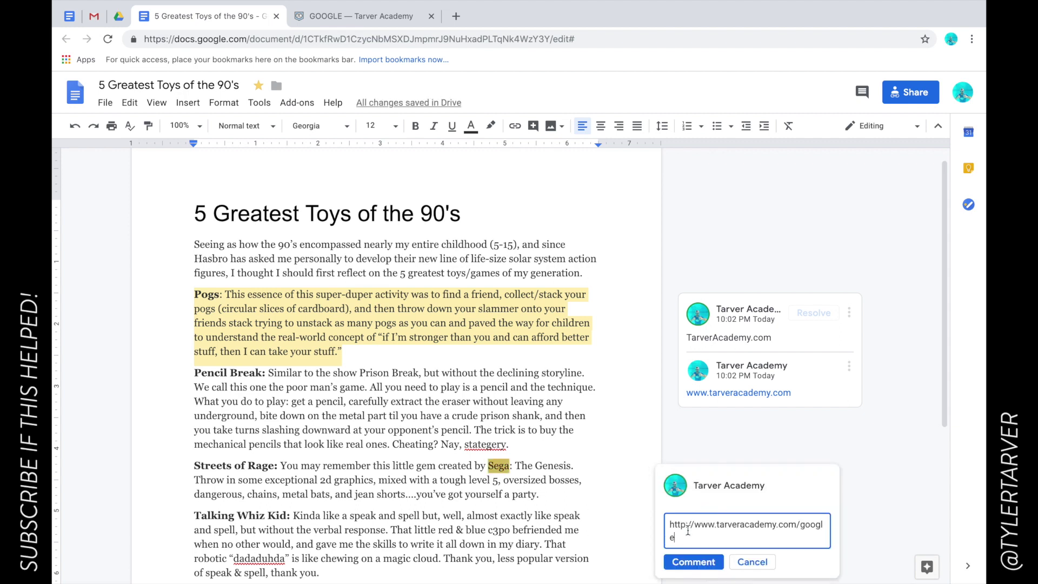
left_click(694, 549)
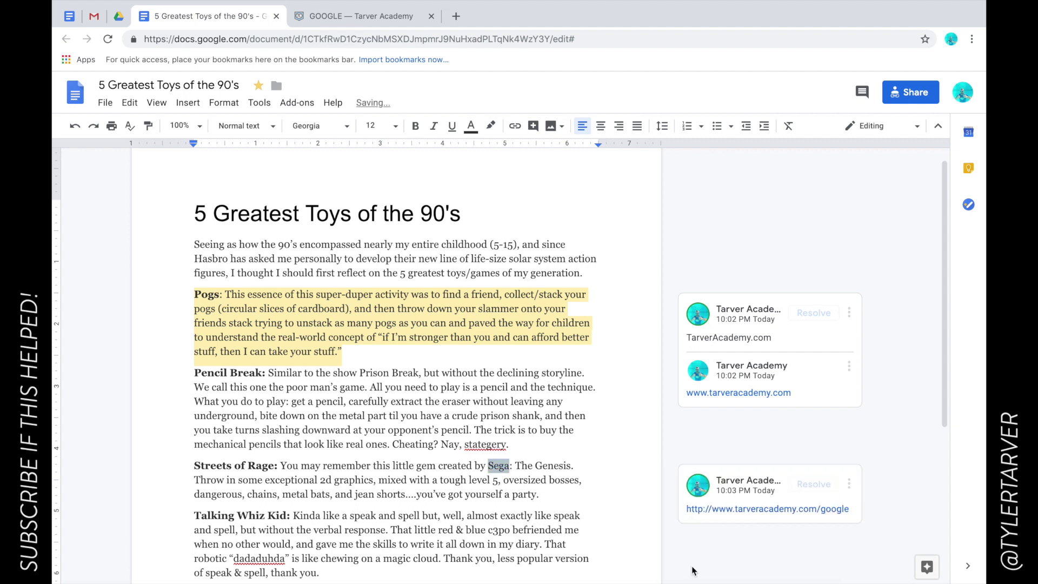
- Test the Sega comment's link, close the extra tabs, and resolve the Pogs comment thread
left_click(748, 510)
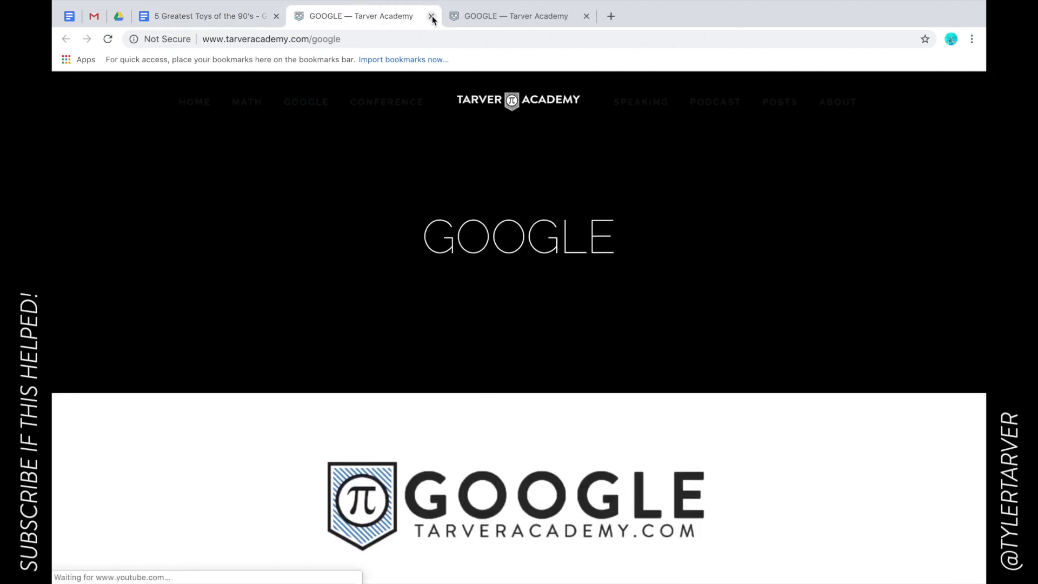
left_click(431, 16)
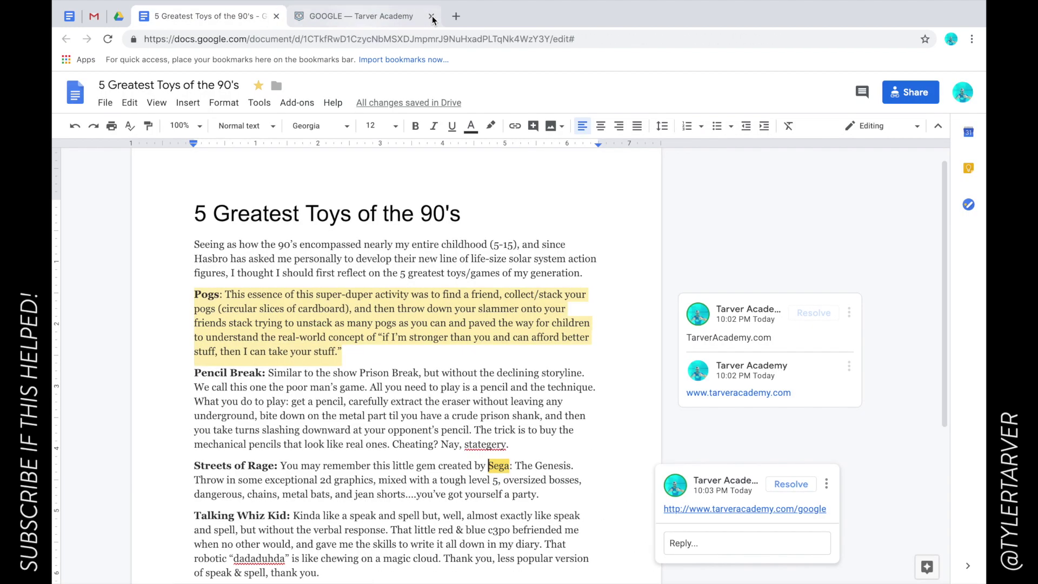
left_click(432, 16)
left_click(345, 374)
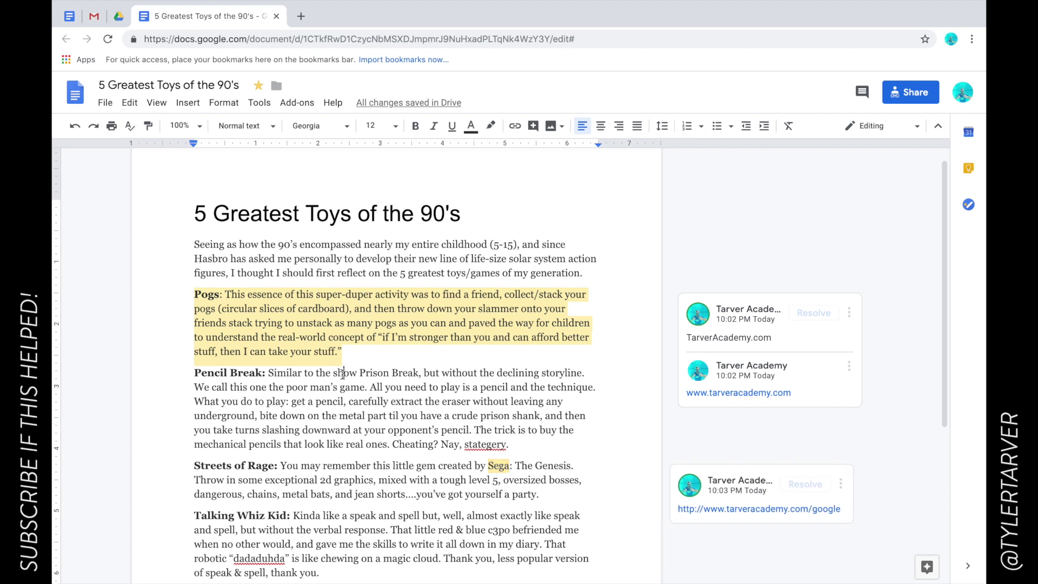
left_click(245, 308)
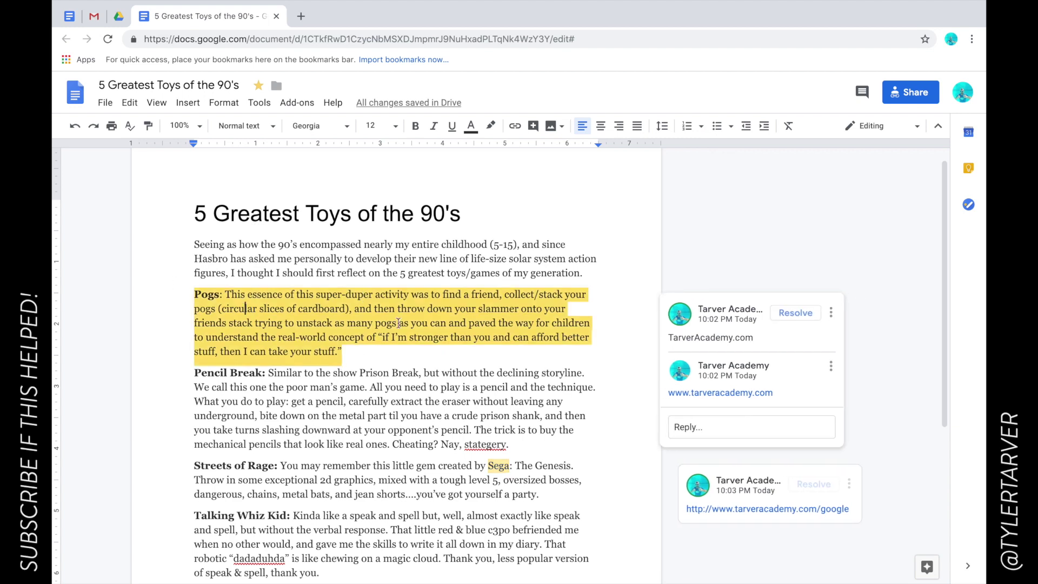
left_click(793, 314)
- Search Google Images for 'pogs' and copy the Pokémon pogs image's share link
left_click(301, 25)
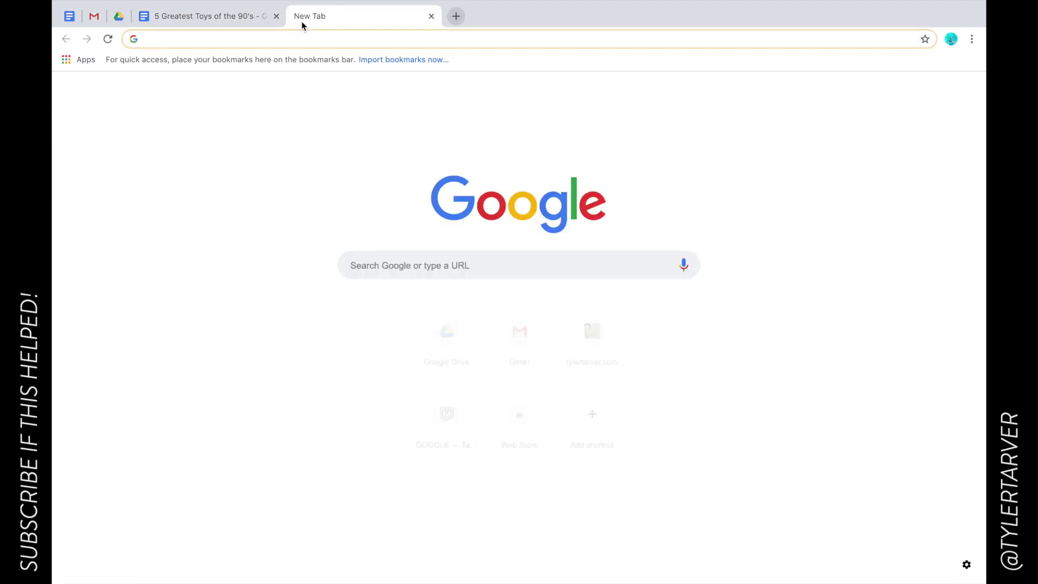
type("pi")
key("BackSpace")
key("BackSpace")
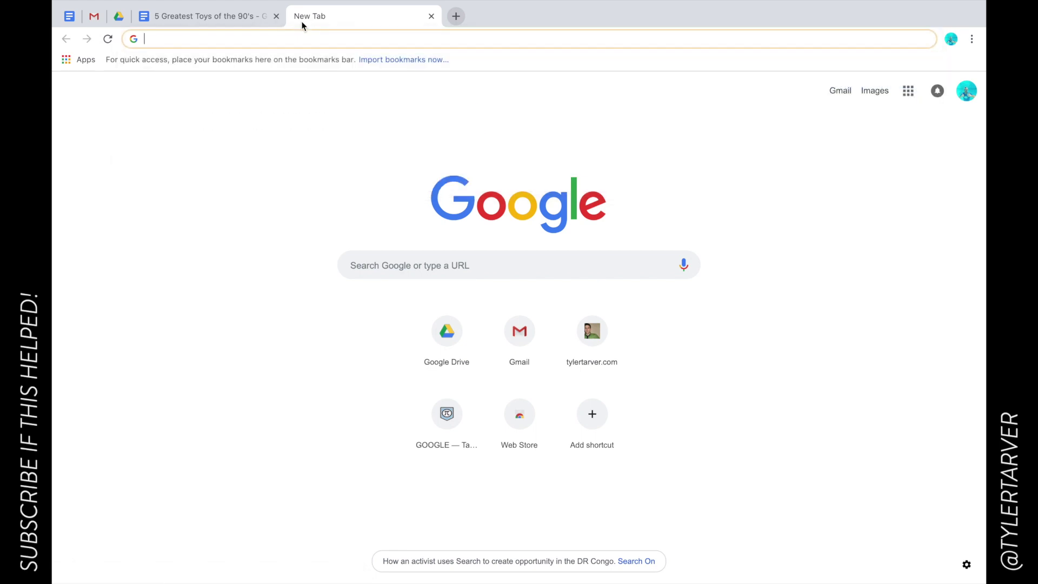
type("pogs")
key("Return")
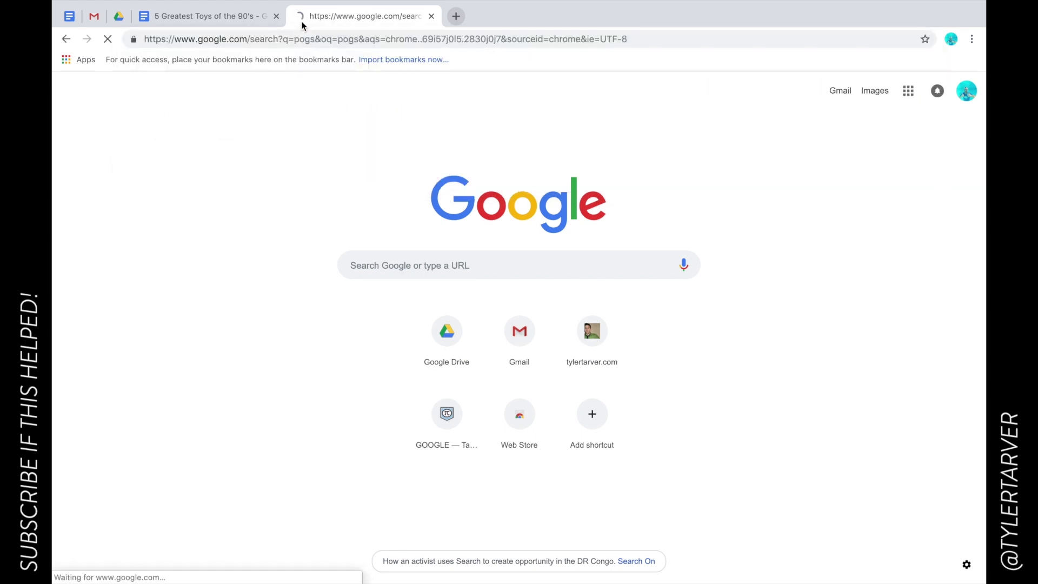
left_click(206, 140)
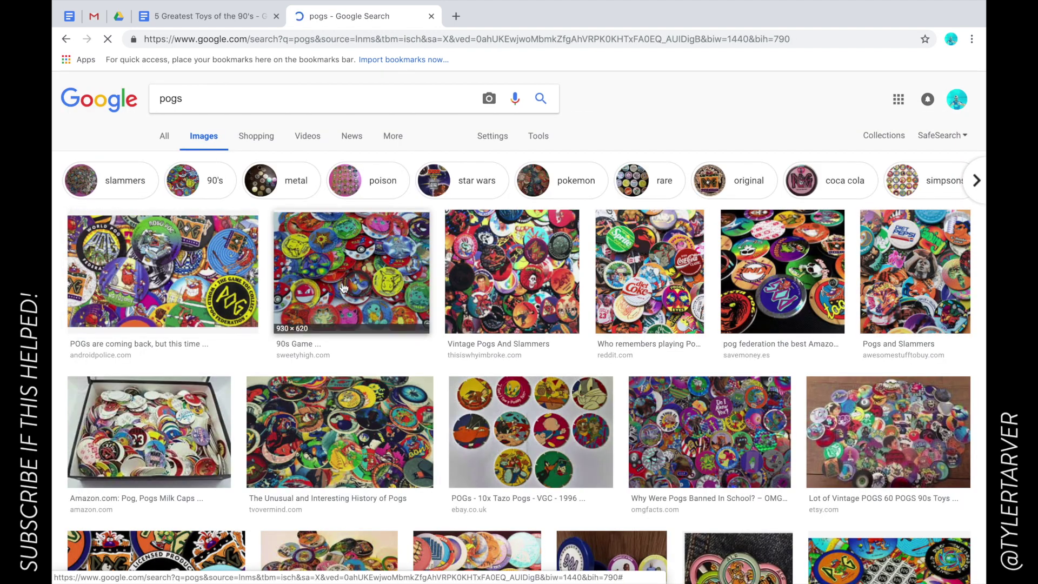
left_click(381, 324)
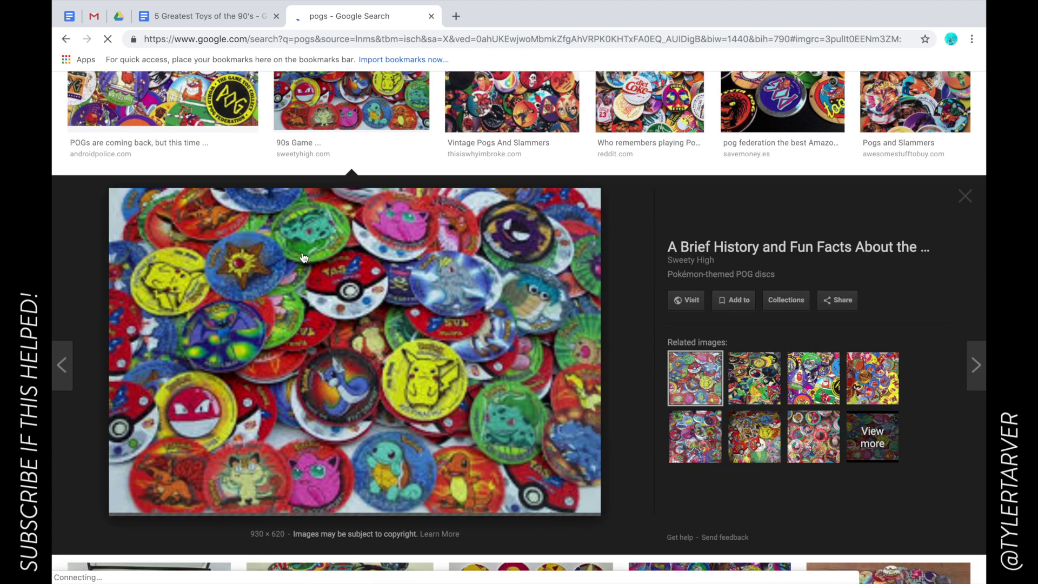
left_click(830, 301)
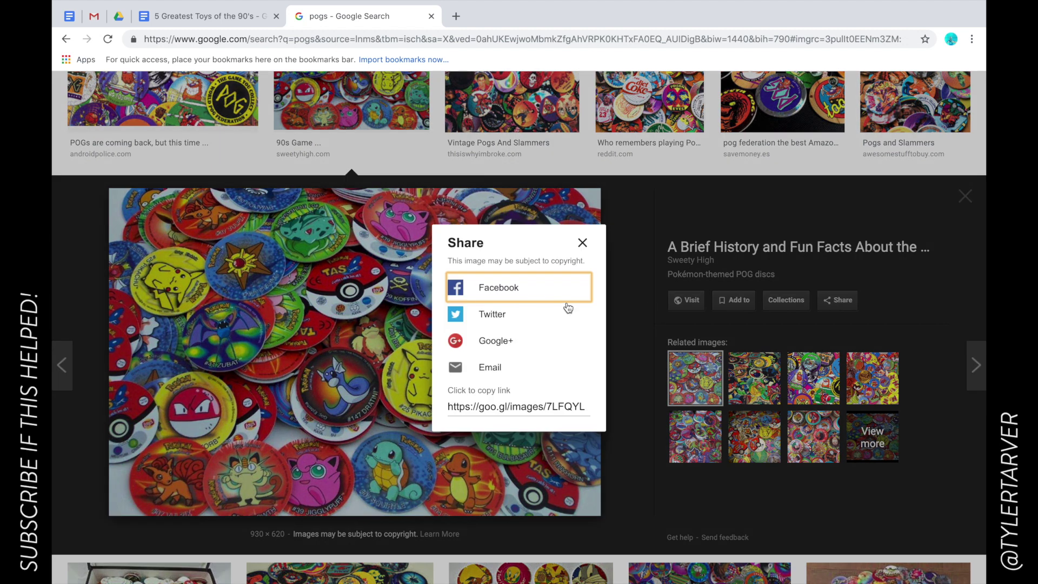
left_click(501, 406)
key("ctrl+c")
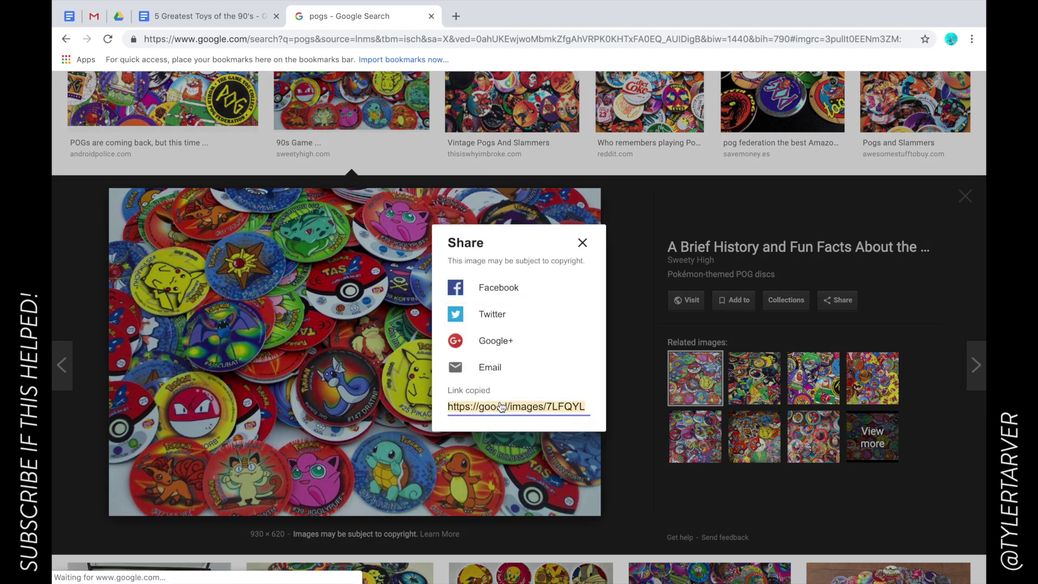
left_click(186, 17)
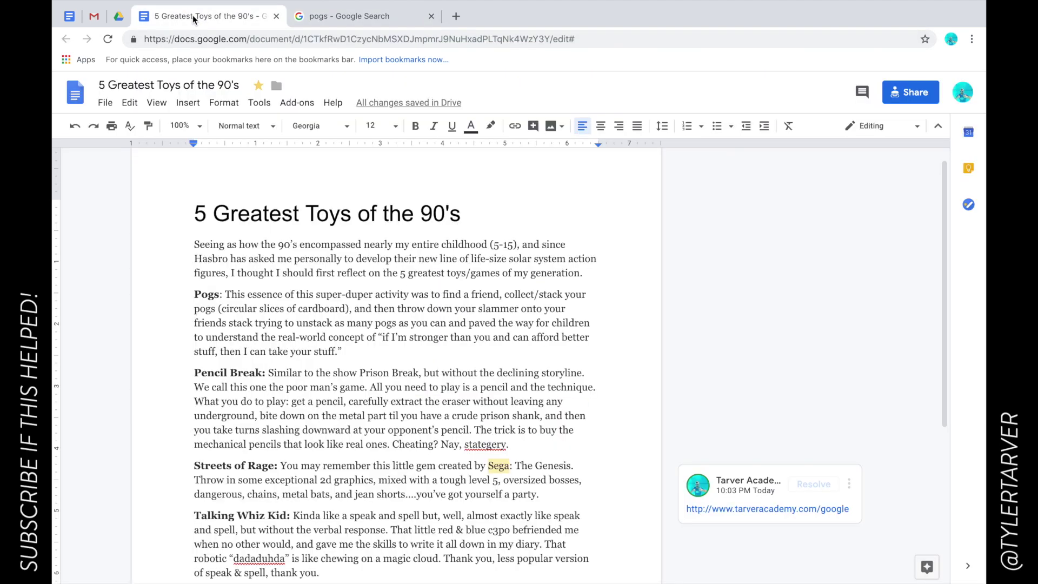
double_click(210, 294)
left_click(667, 304)
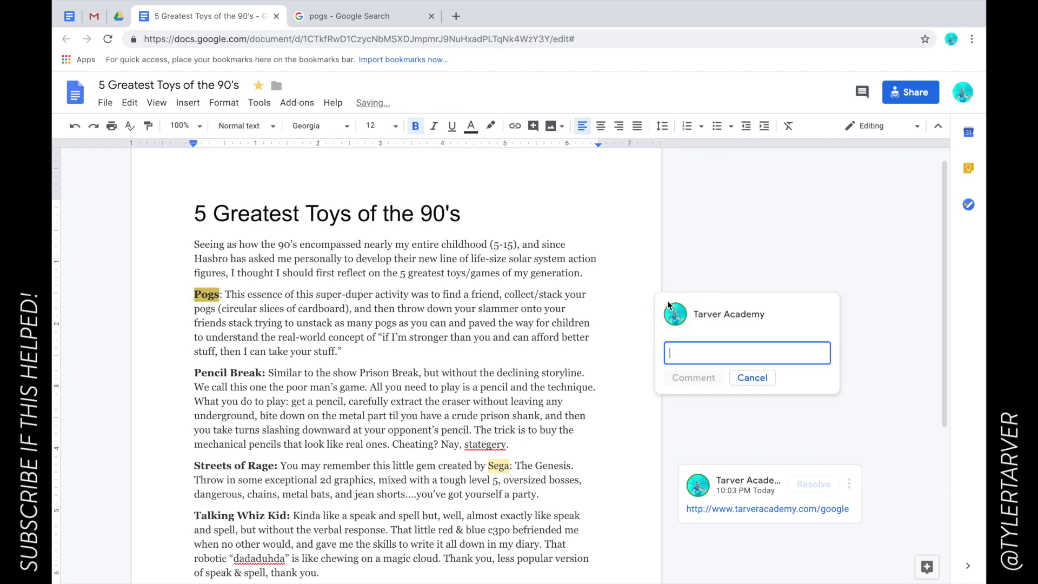
key("ctrl+v")
left_click(697, 377)
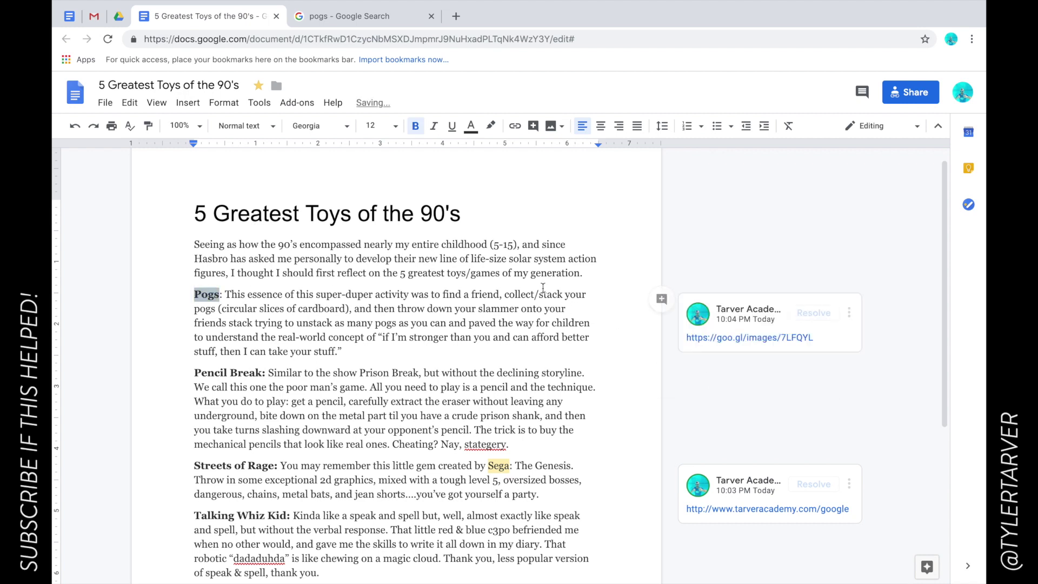
- Open the goo.gl pogs image link from the Pogs comment and dismiss the low-battery notice
left_click(742, 339)
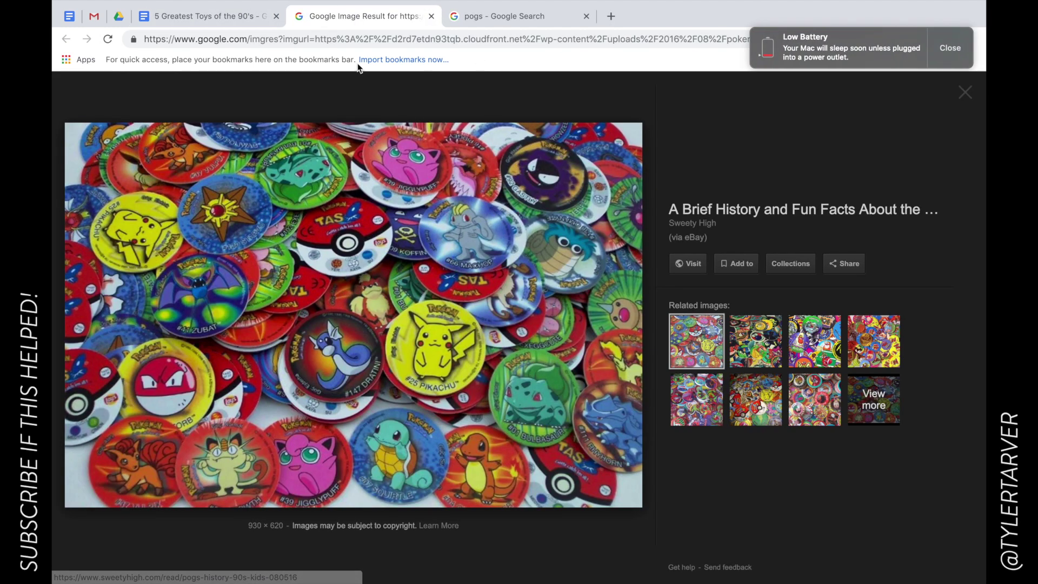
left_click(958, 53)
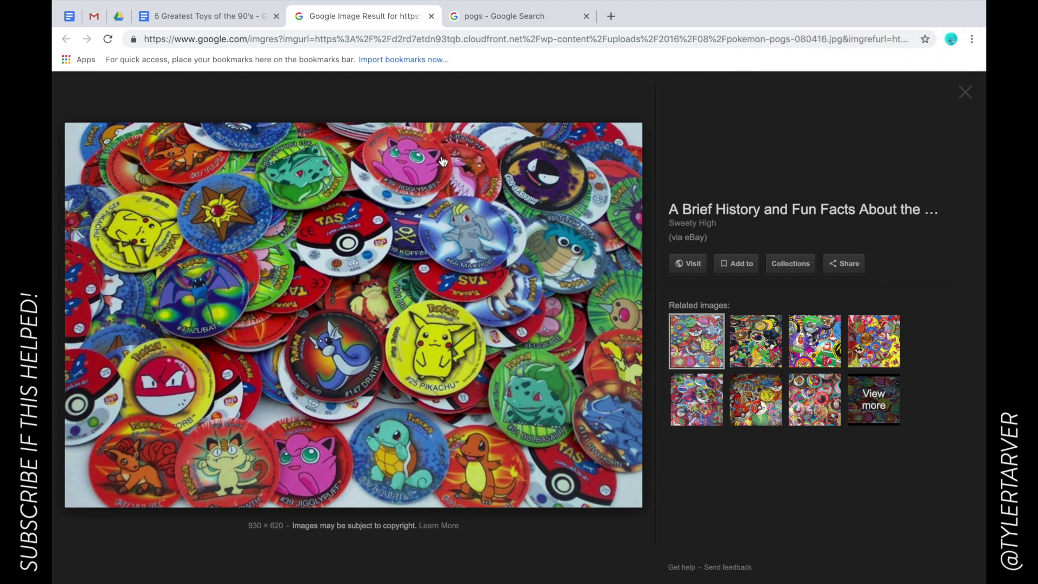